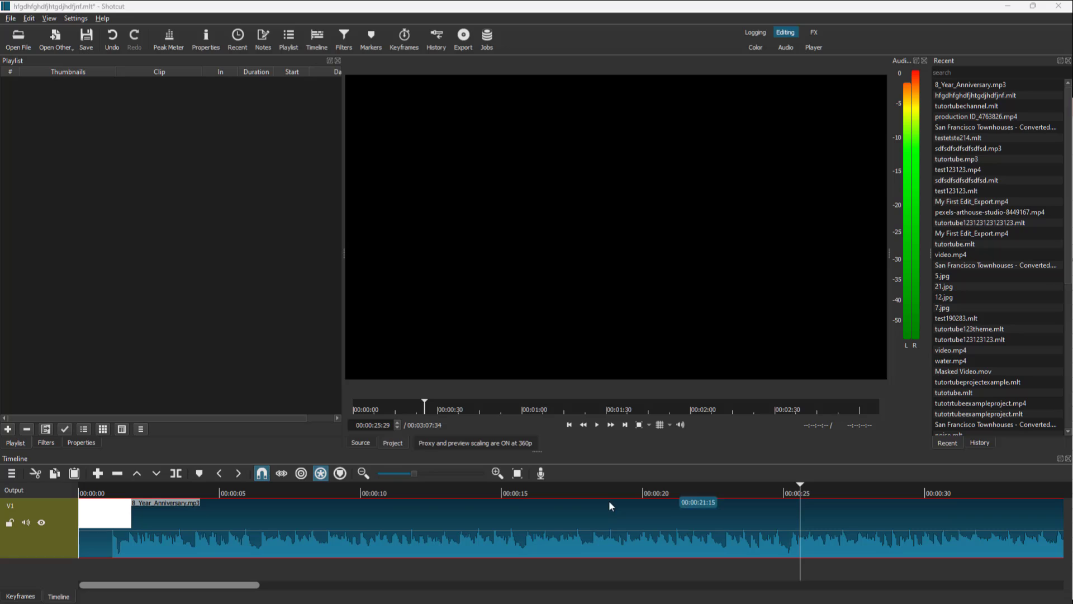
# Step: Play 8_Year_Anniversary.mp3 from about 00:00:10 and pause at 00:00:13:16
pyautogui.click(387, 494)
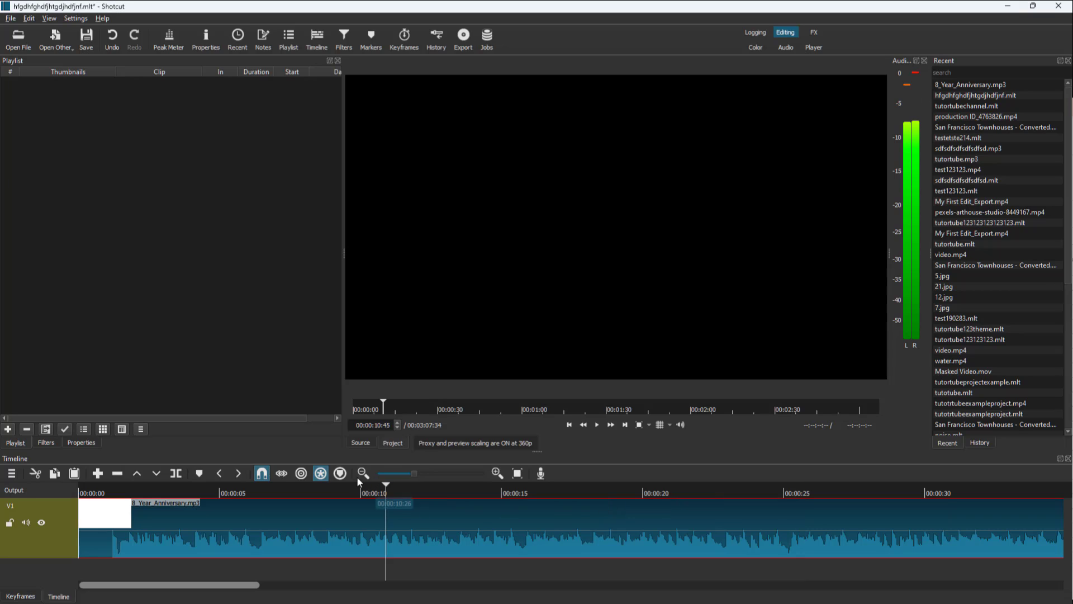
pyautogui.click(599, 425)
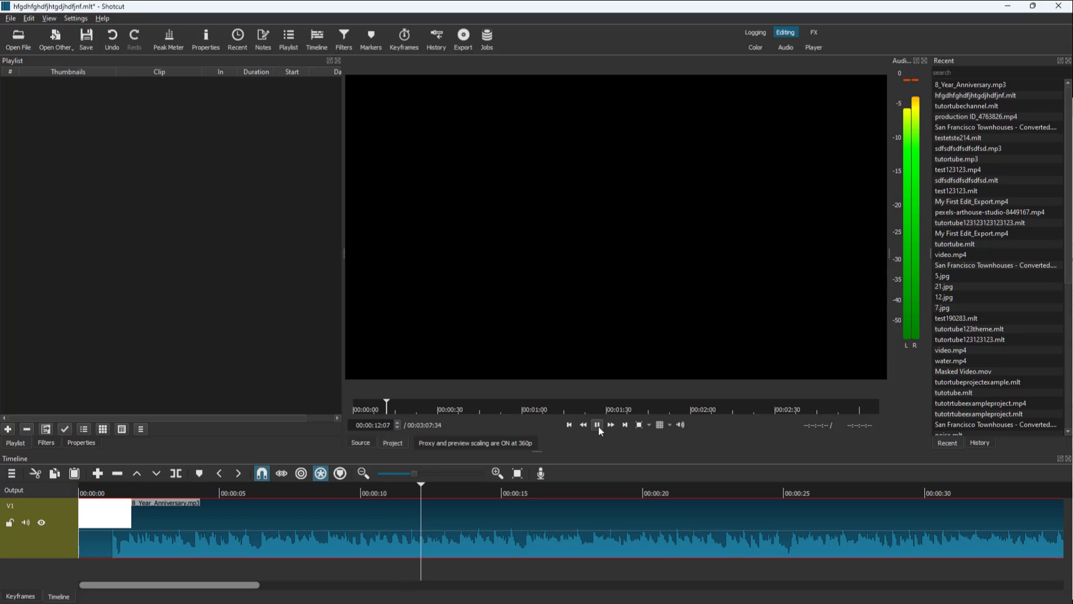
pyautogui.click(598, 427)
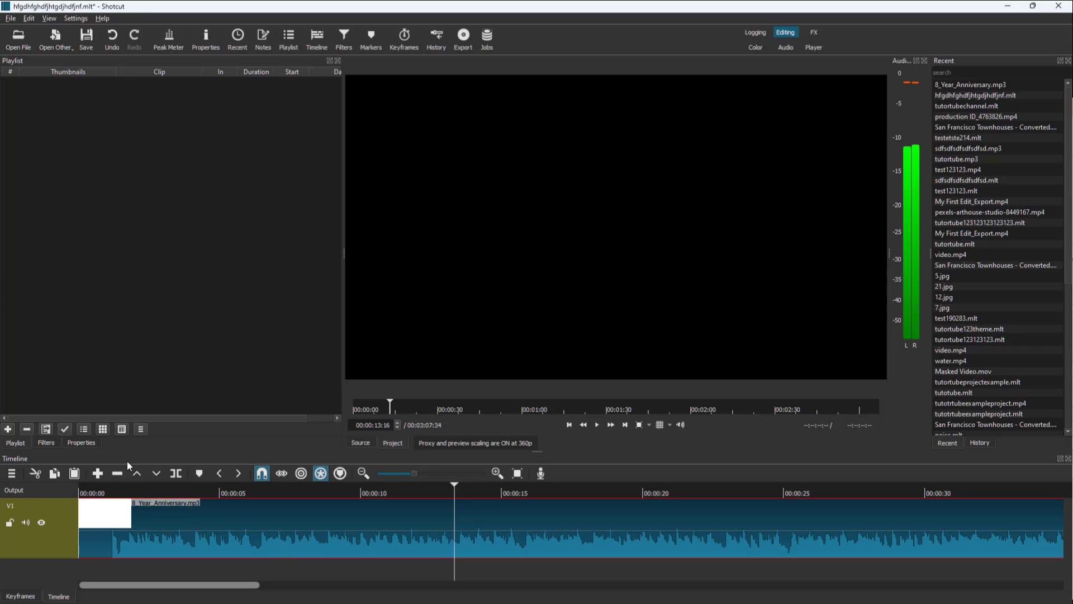
# Step: Search the clip's filter list for 'visua' to list the audio visualization filters
pyautogui.click(46, 443)
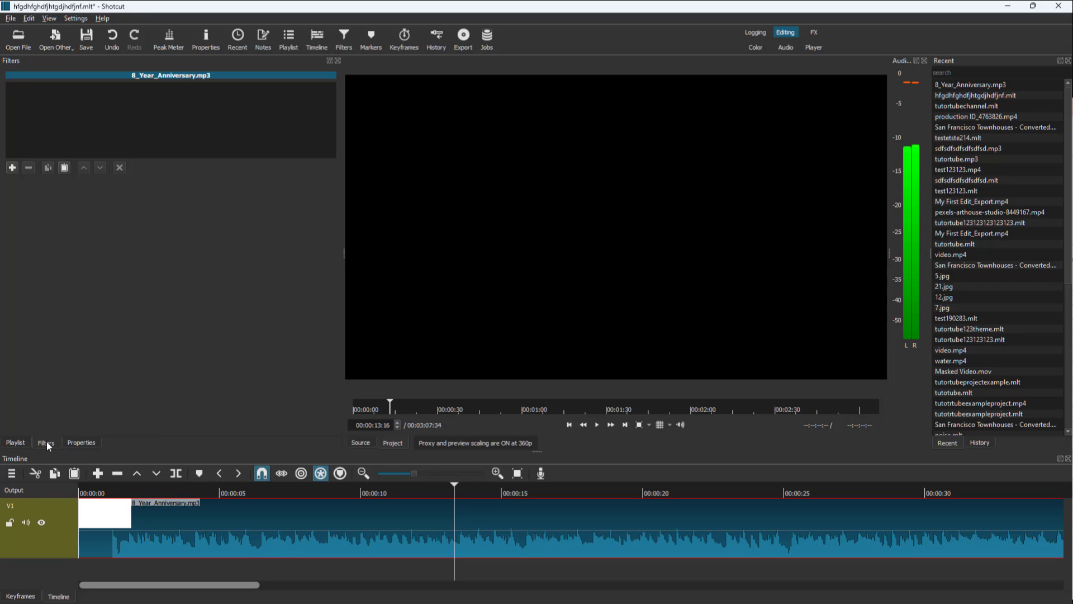
pyautogui.click(13, 170)
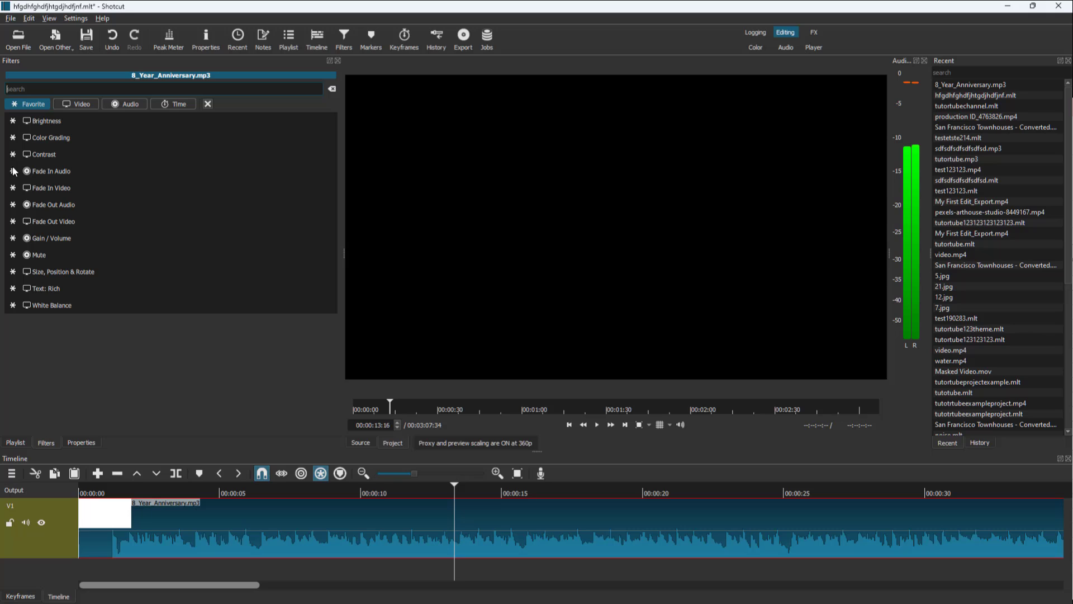
pyautogui.click(57, 89)
pyautogui.write('v')
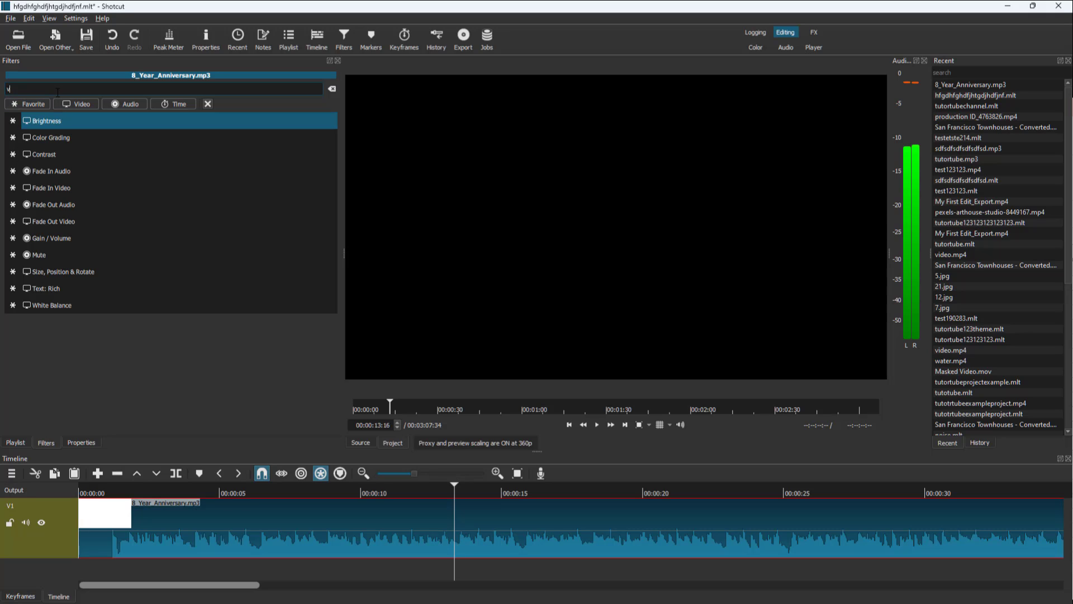
pyautogui.write('isual')
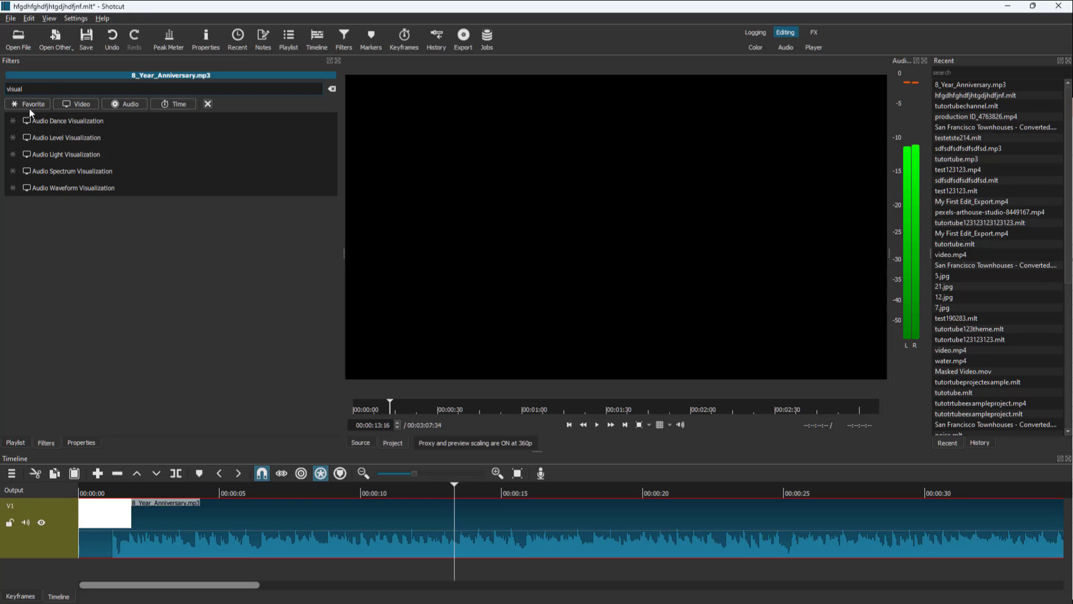
# Step: Apply Audio Level Visualization and resize its area to 880 × 584 at position 0, 136
pyautogui.click(83, 139)
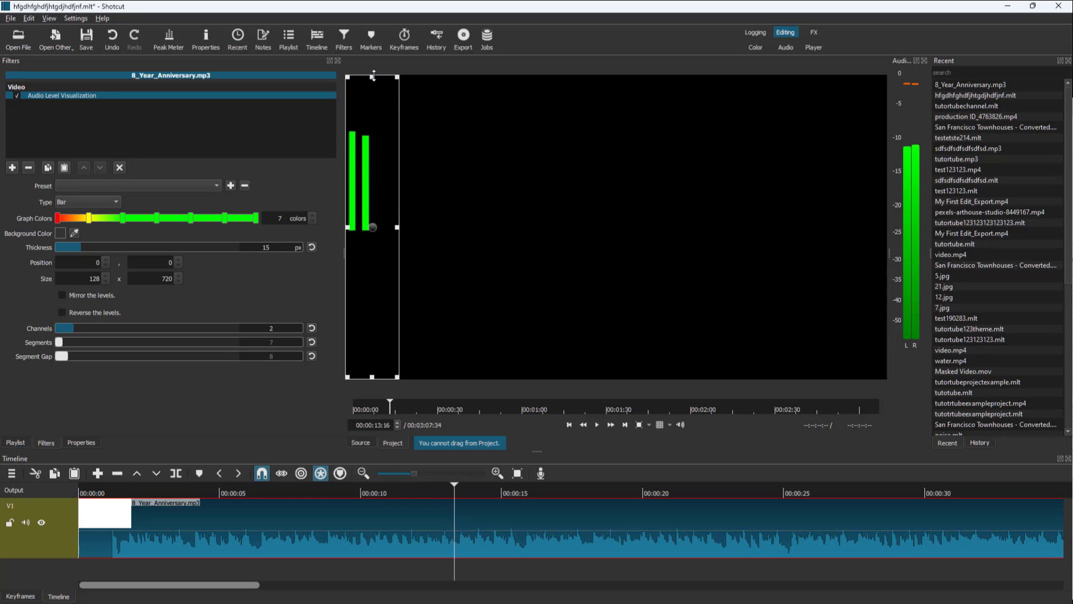
pyautogui.moveTo(373, 75); pyautogui.dragTo(373, 134)
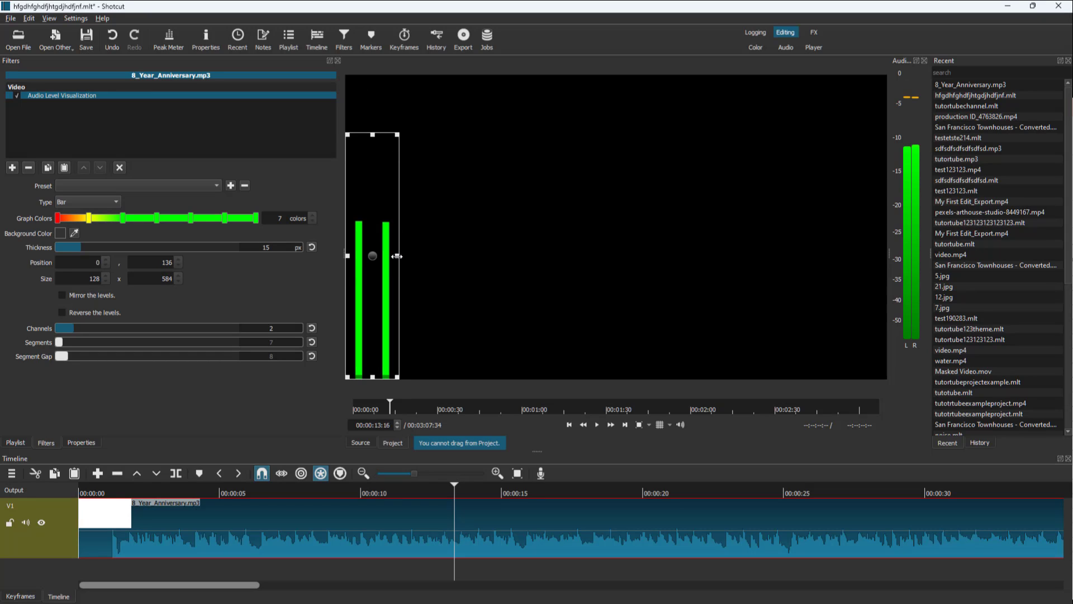
pyautogui.moveTo(396, 256); pyautogui.dragTo(716, 256)
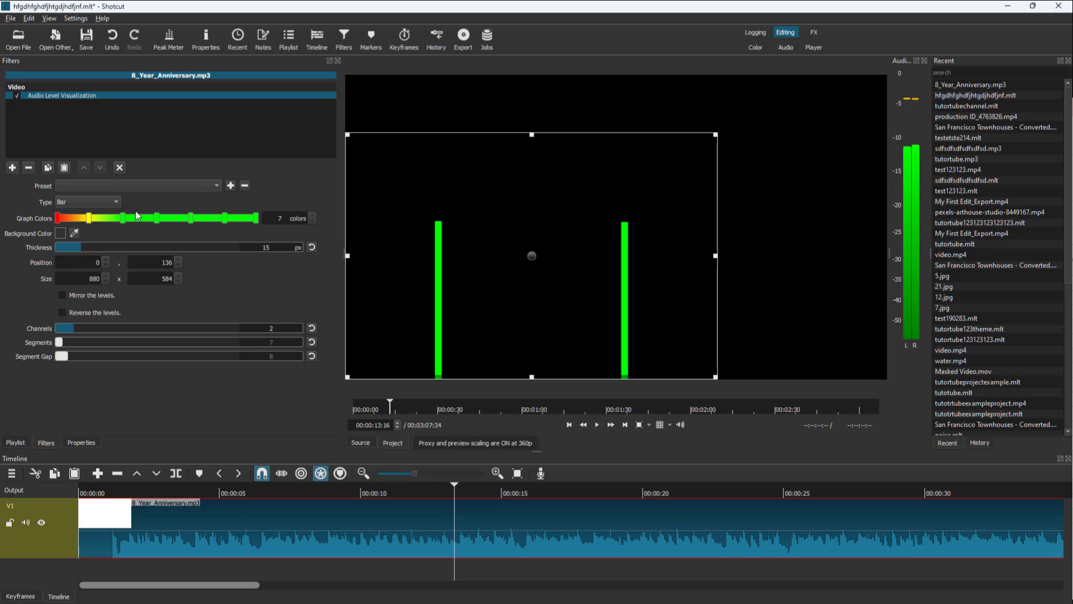
# Step: Make the level bars Segment type: 7 channels, 37 segments, gap 56, thickness 100, 1280 × 720
pyautogui.click(106, 202)
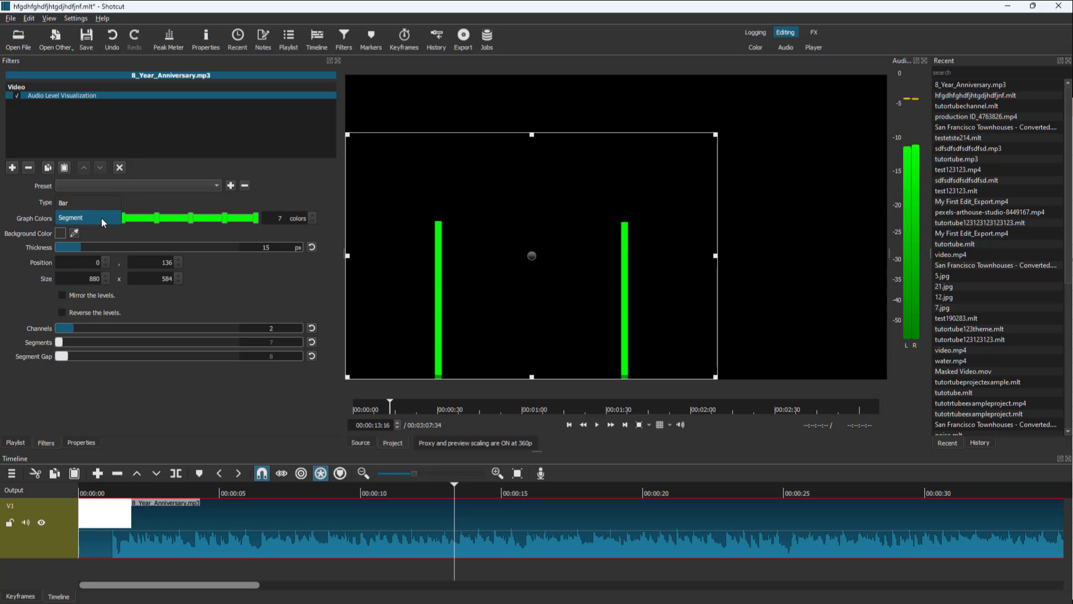
pyautogui.click(102, 218)
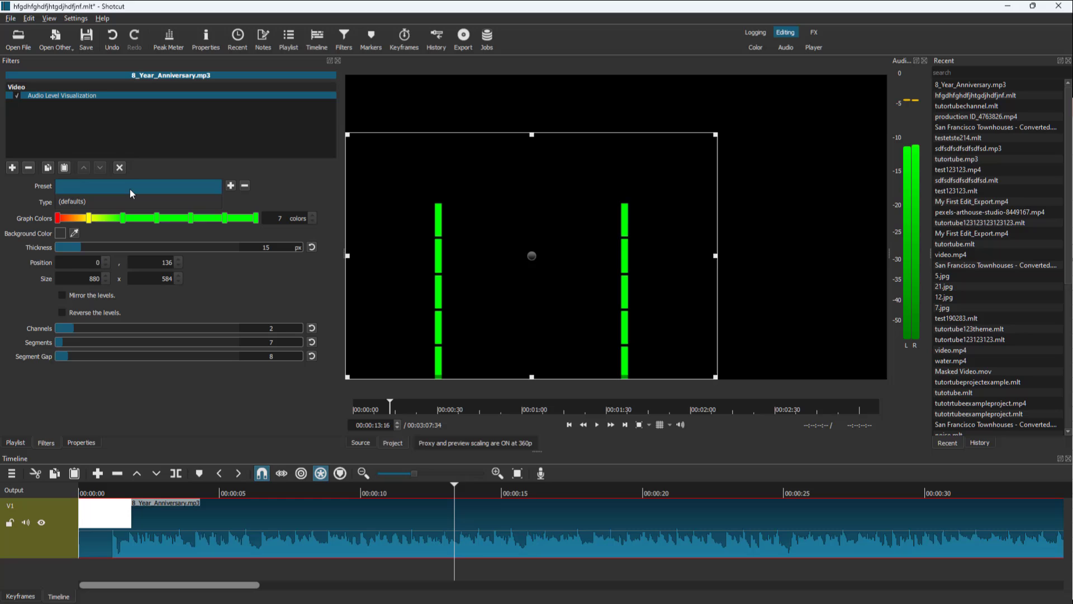
pyautogui.moveTo(105, 247); pyautogui.dragTo(200, 247)
pyautogui.moveTo(83, 328); pyautogui.dragTo(183, 328)
pyautogui.moveTo(59, 342); pyautogui.dragTo(157, 356)
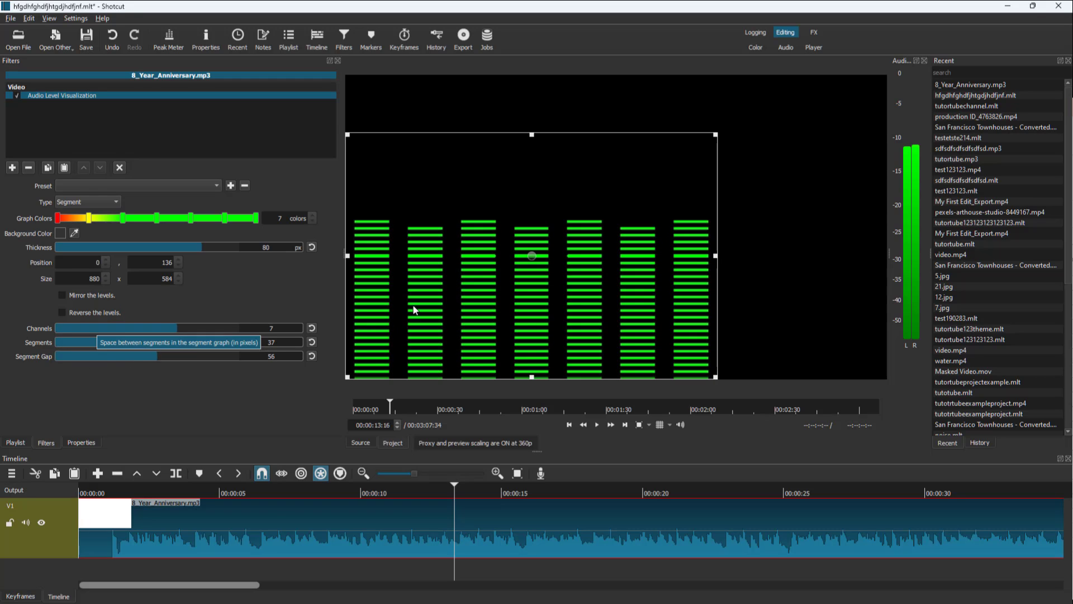
pyautogui.moveTo(715, 136); pyautogui.dragTo(886, 76)
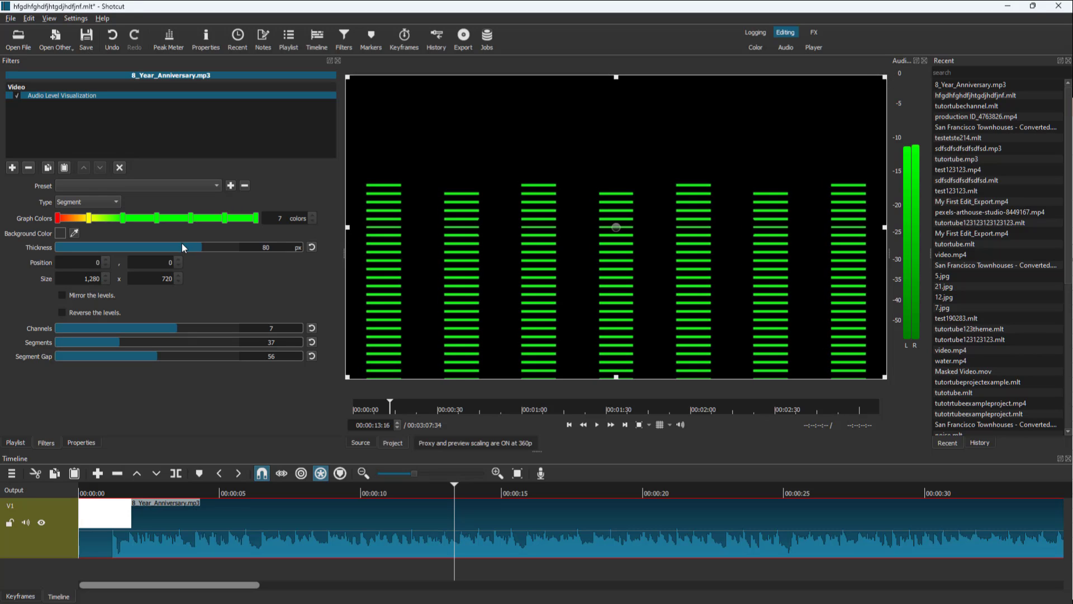
pyautogui.moveTo(217, 246); pyautogui.dragTo(240, 246)
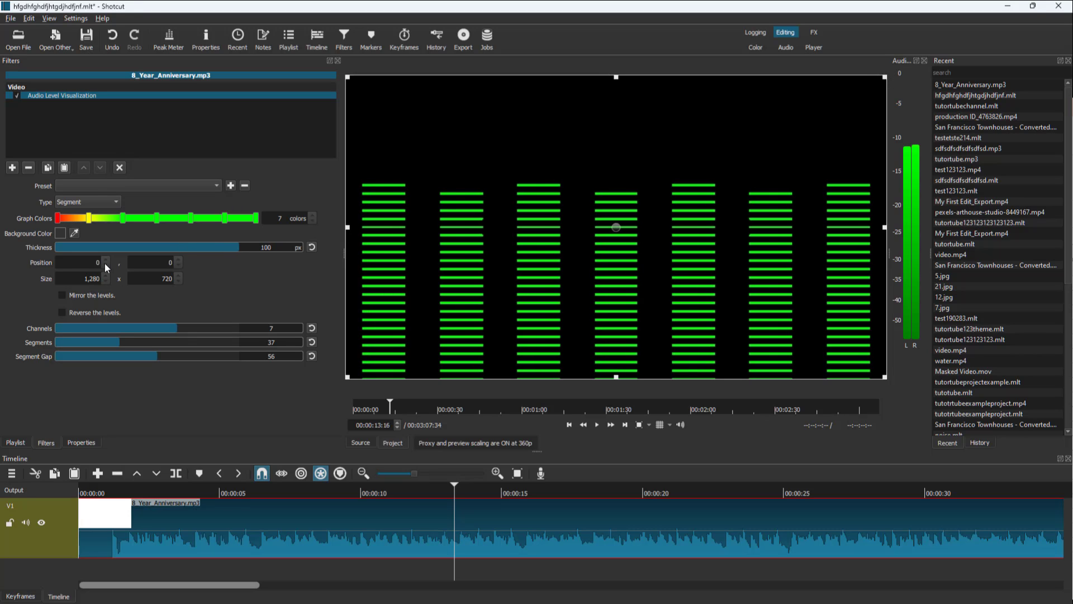
pyautogui.scroll(6, 106, 260)
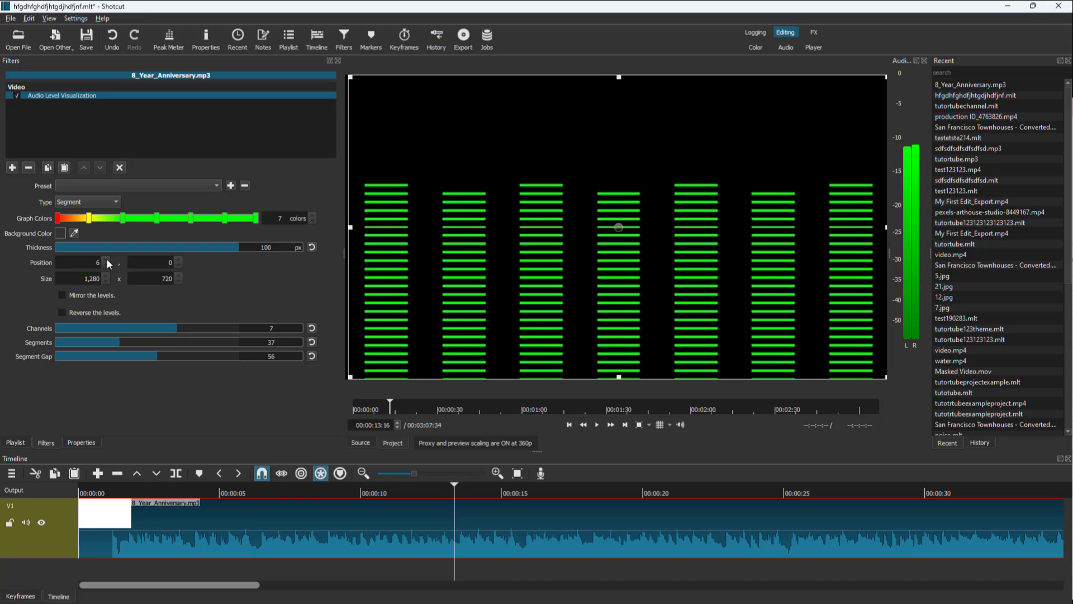
pyautogui.moveTo(433, 225); pyautogui.dragTo(432, 226)
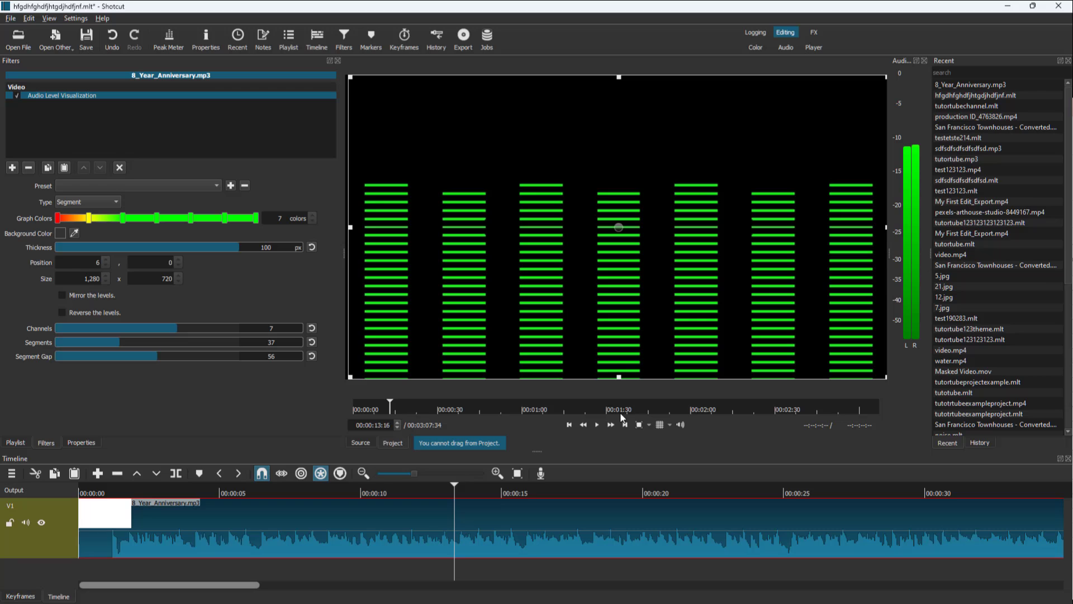
# Step: Play the clip to watch the seven segmented bars, pausing at 00:00:17:14
pyautogui.click(597, 425)
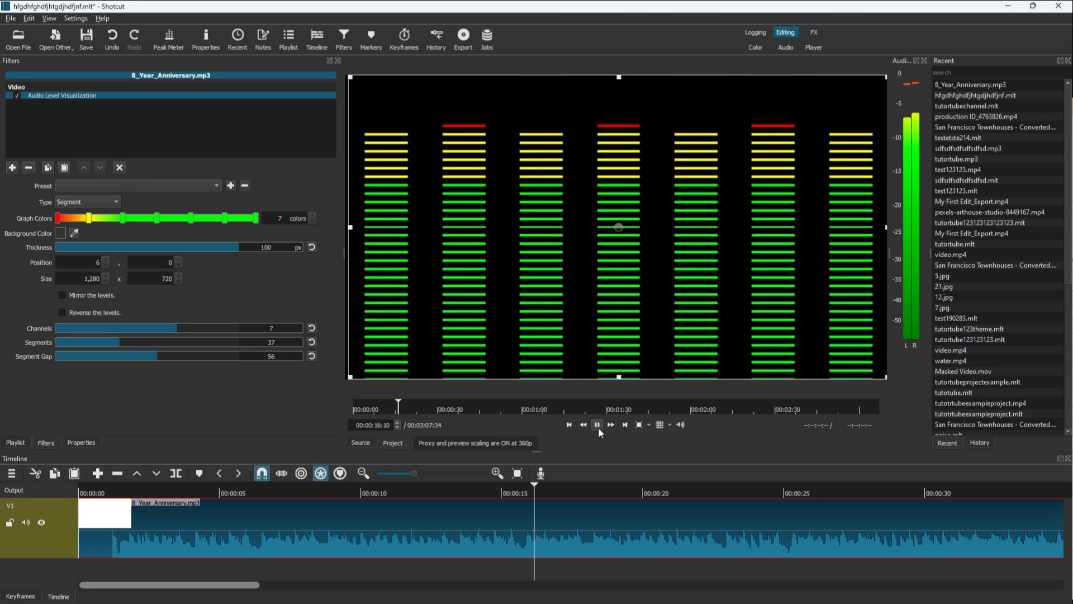
pyautogui.click(597, 425)
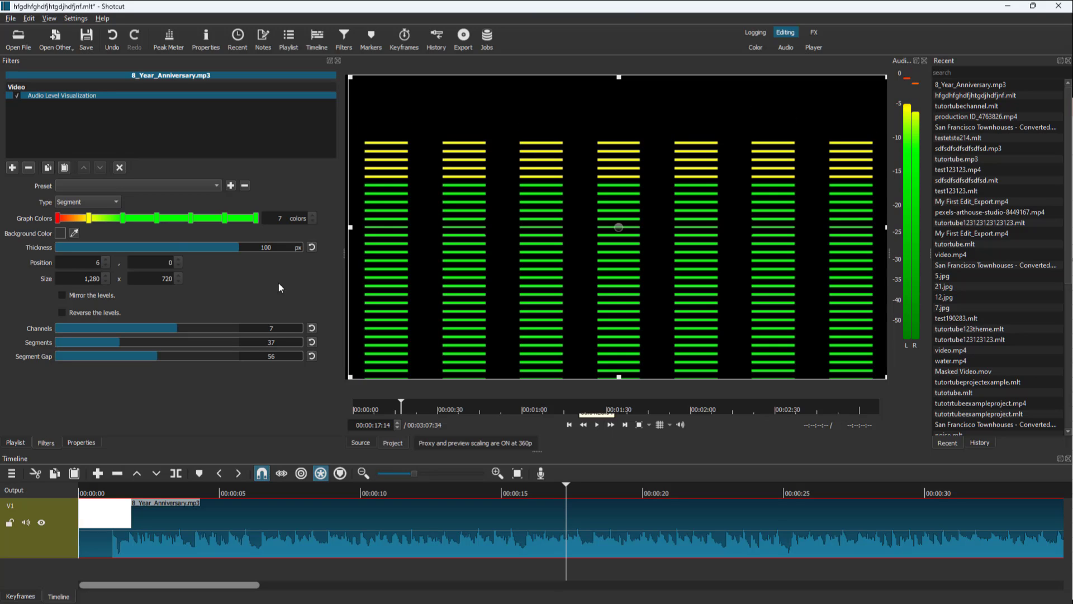
# Step: Recolour the gradient's last stop blue and its sixth stop dark blue
pyautogui.click(87, 218)
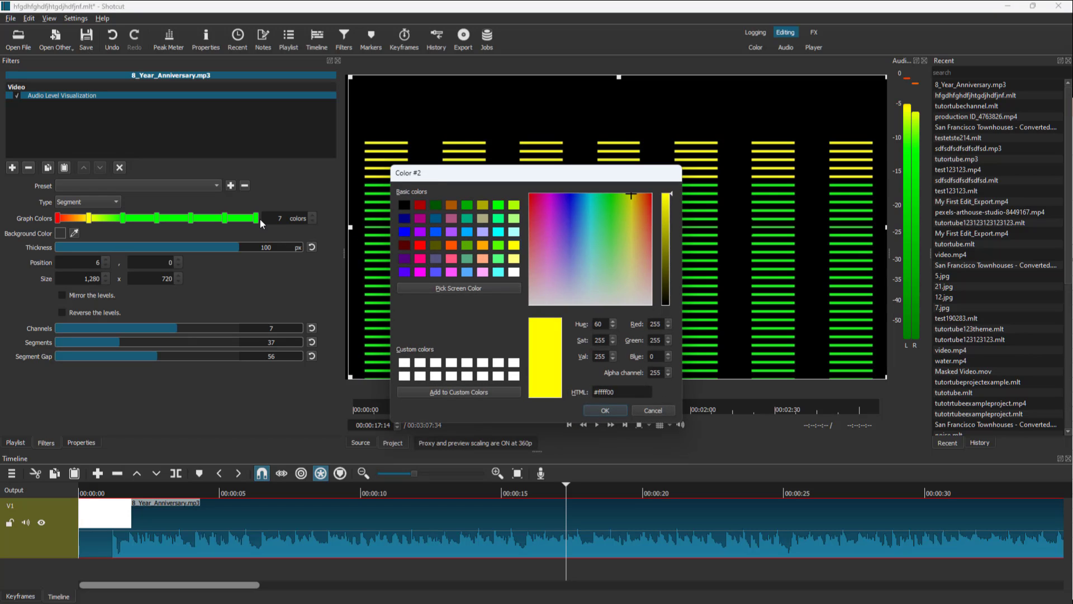
pyautogui.click(653, 410)
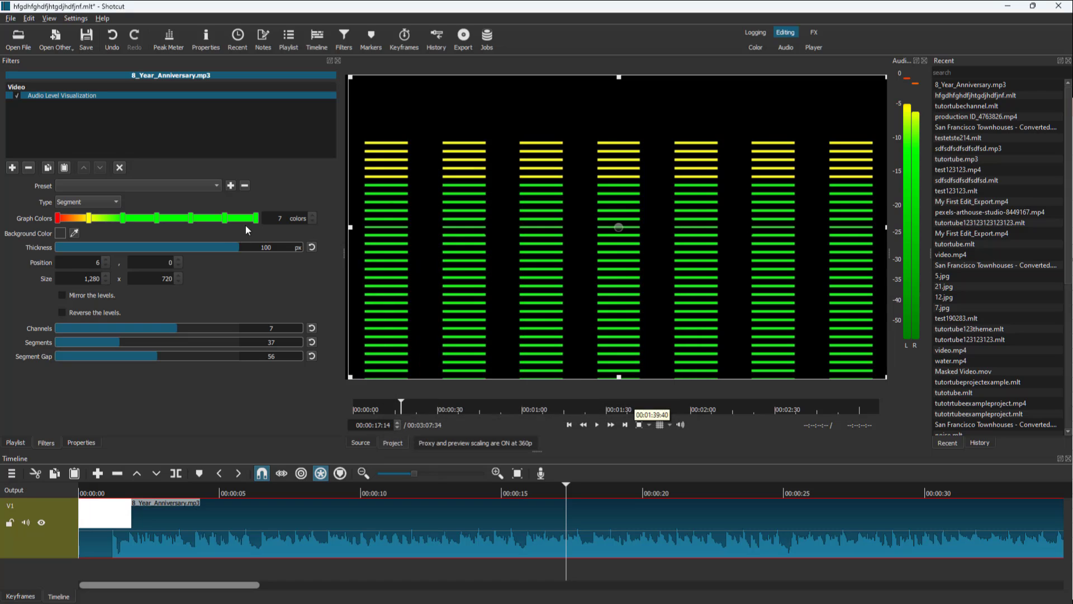
pyautogui.click(256, 218)
pyautogui.click(405, 231)
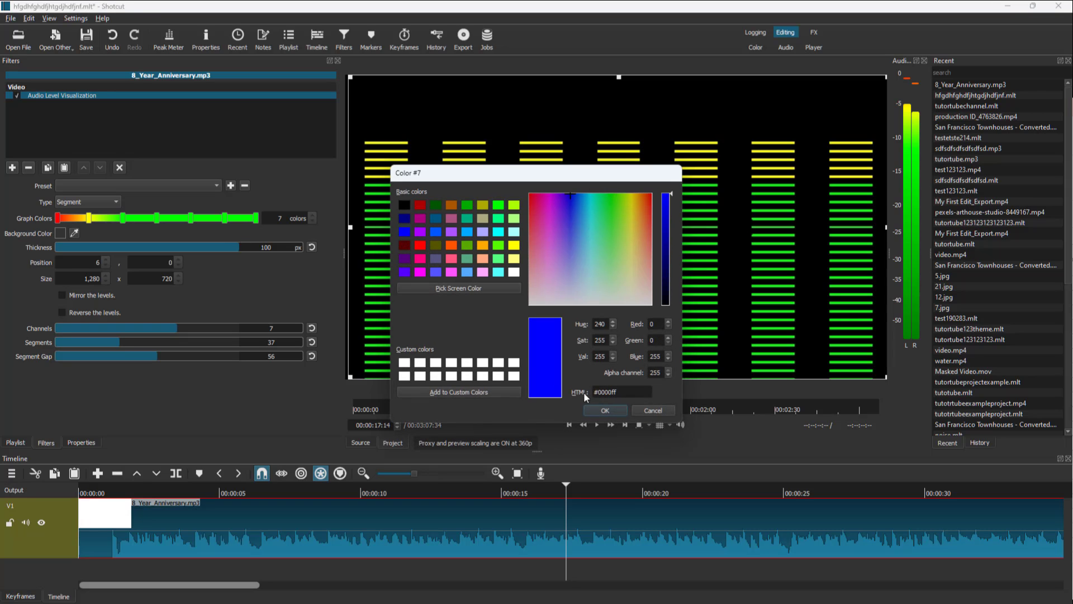
pyautogui.click(605, 411)
pyautogui.click(225, 218)
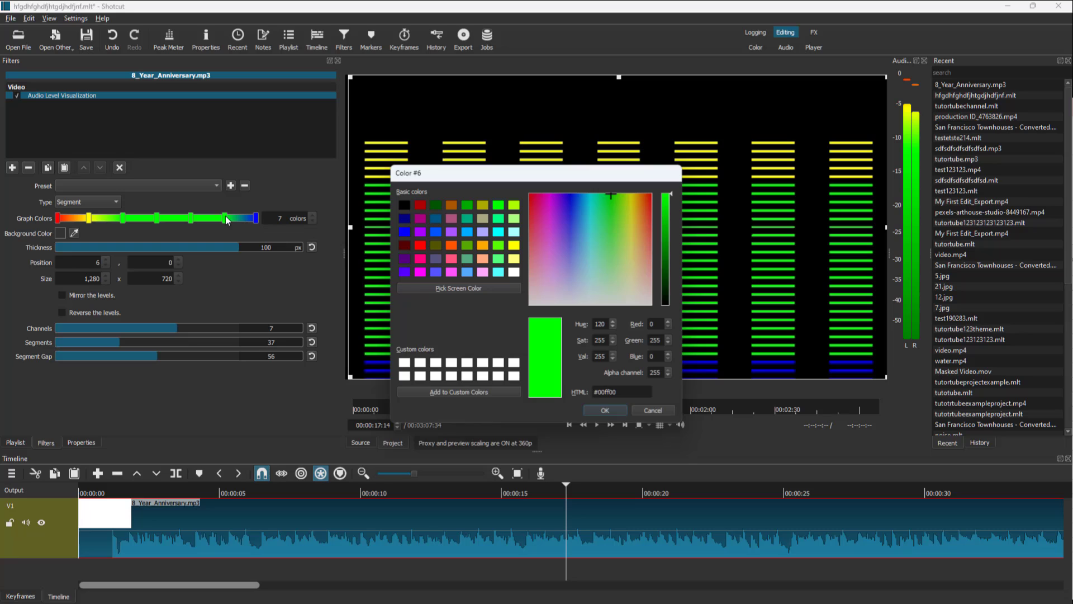
pyautogui.click(405, 218)
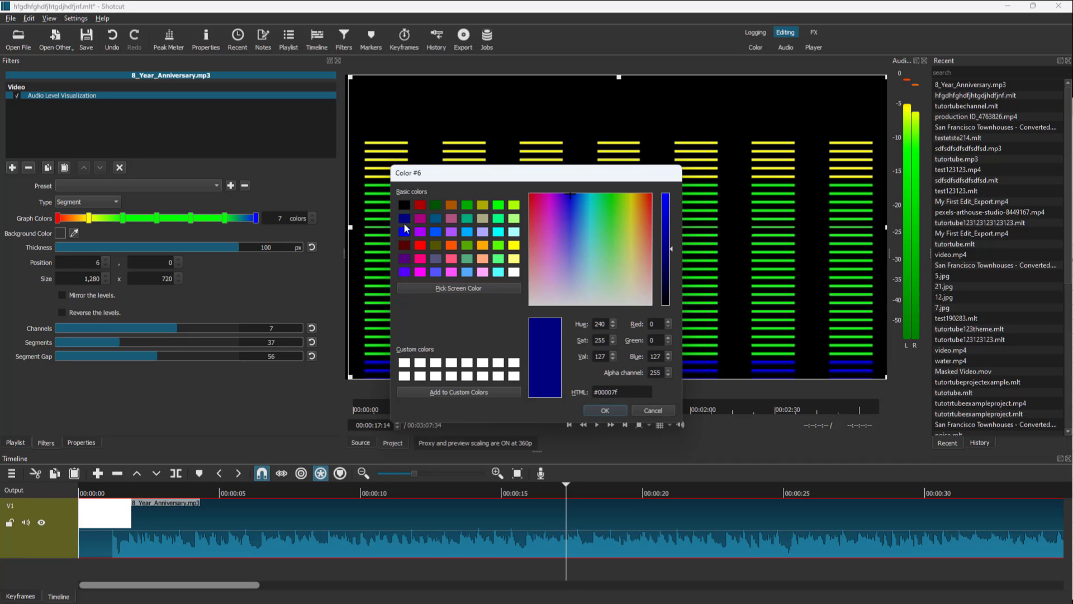
pyautogui.click(596, 410)
# Step: Make the fifth gradient stop purple and preview playback up to 00:00:20:36
pyautogui.click(187, 217)
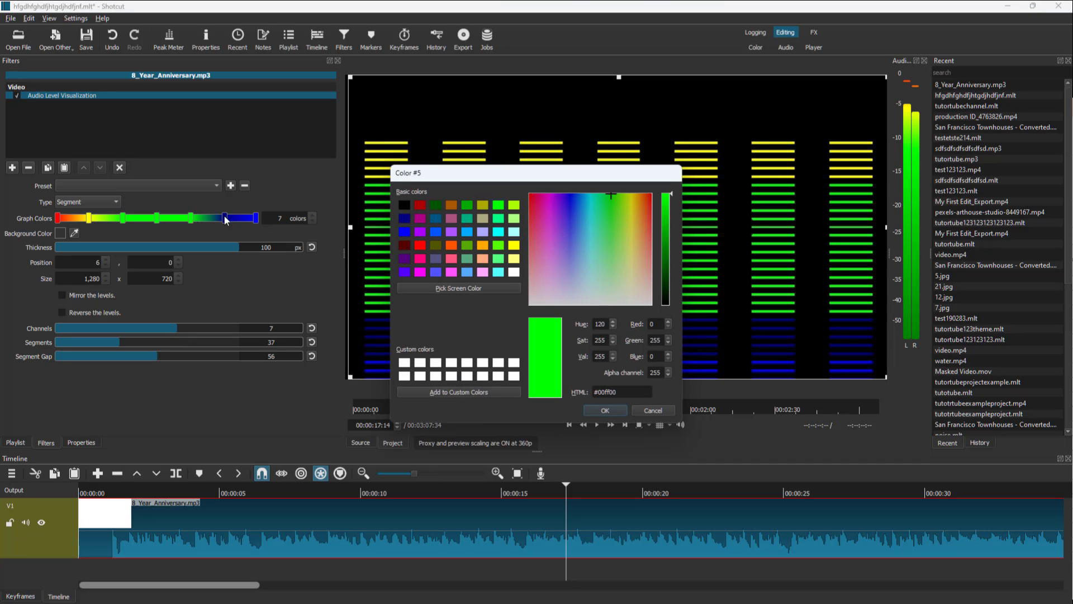
pyautogui.click(420, 232)
pyautogui.click(603, 409)
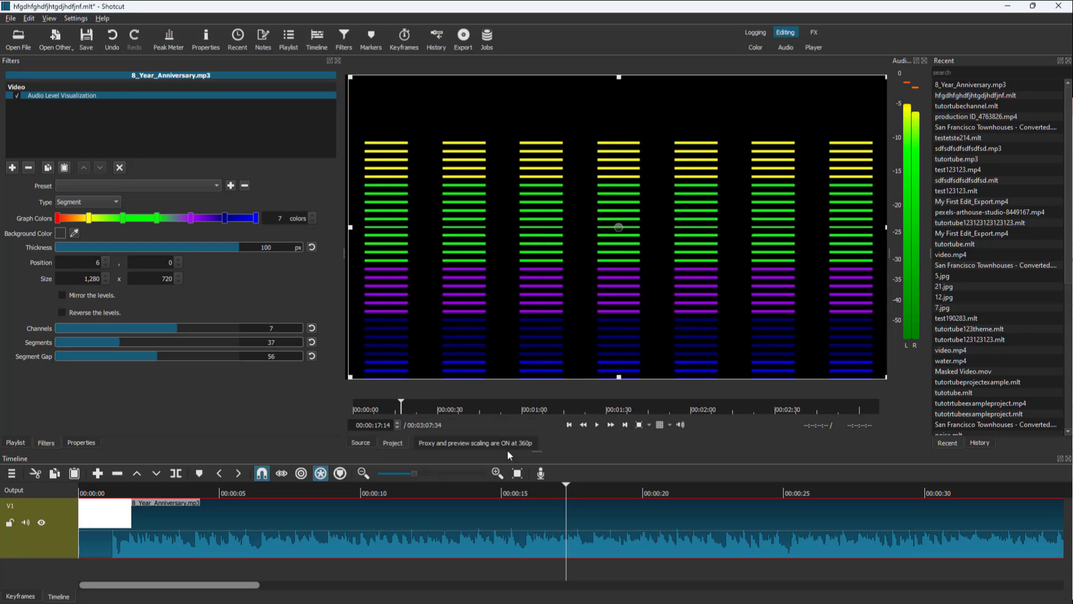
pyautogui.click(598, 424)
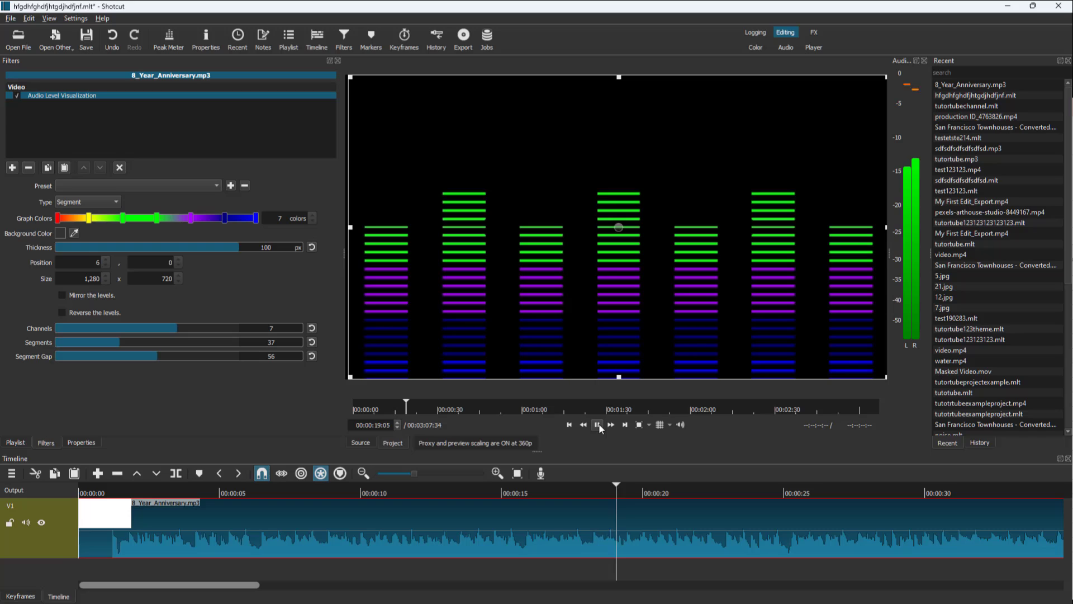
pyautogui.click(598, 424)
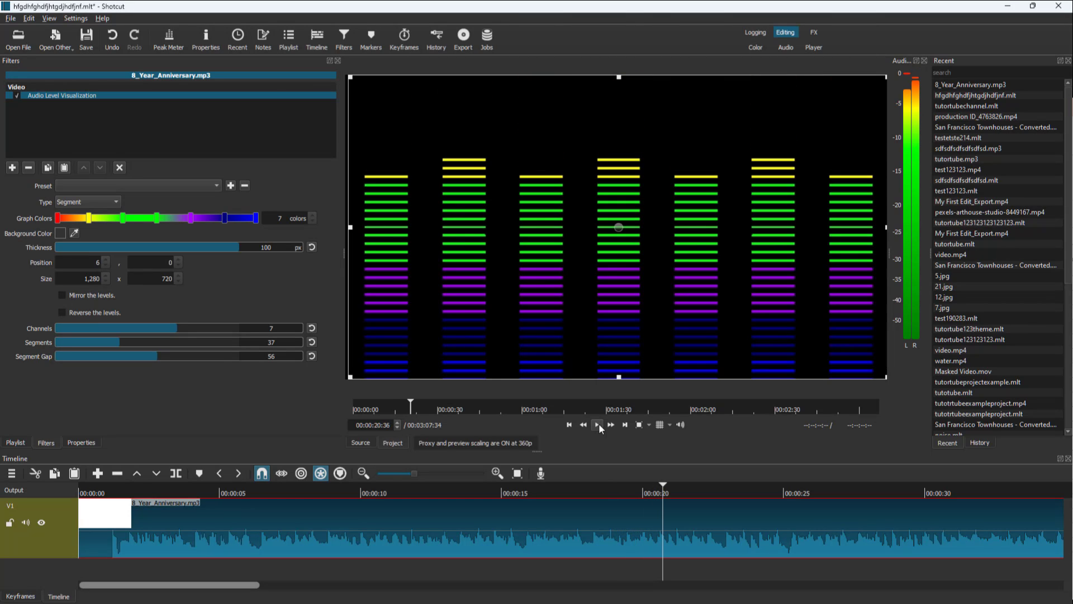
# Step: Add Audio Spectrum Visualization from the 'visua' search and stretch it to 1258 × 706
pyautogui.click(12, 167)
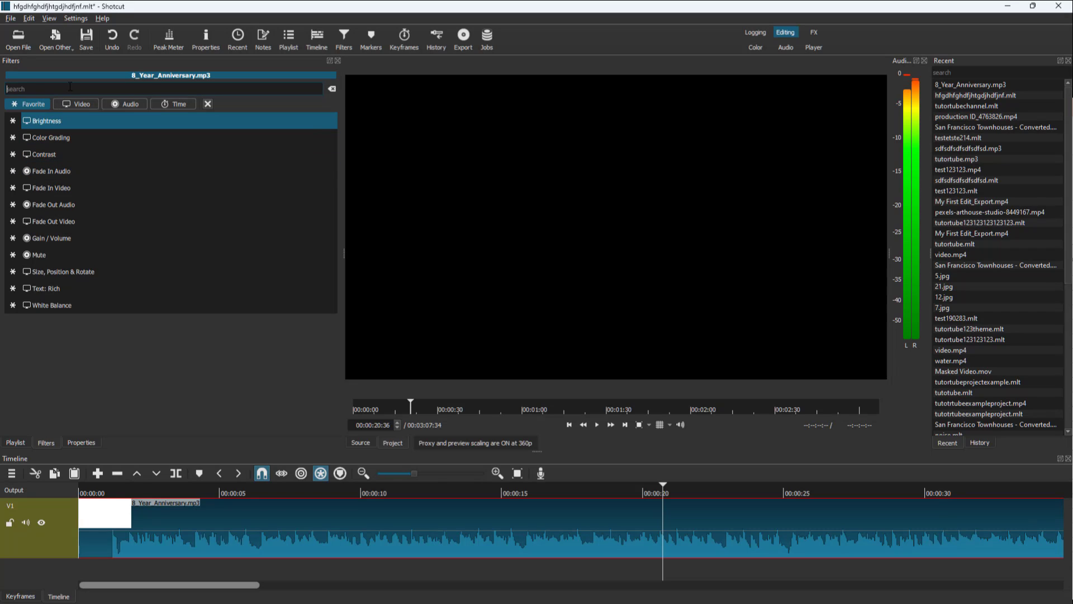
pyautogui.write('visua')
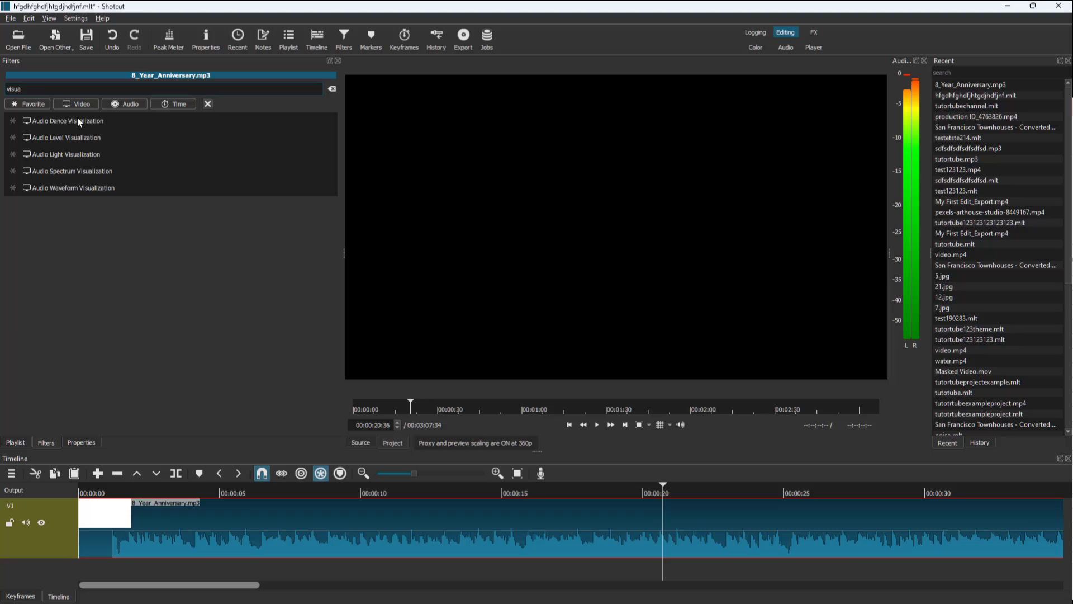
pyautogui.click(71, 171)
pyautogui.moveTo(613, 229); pyautogui.dragTo(876, 82)
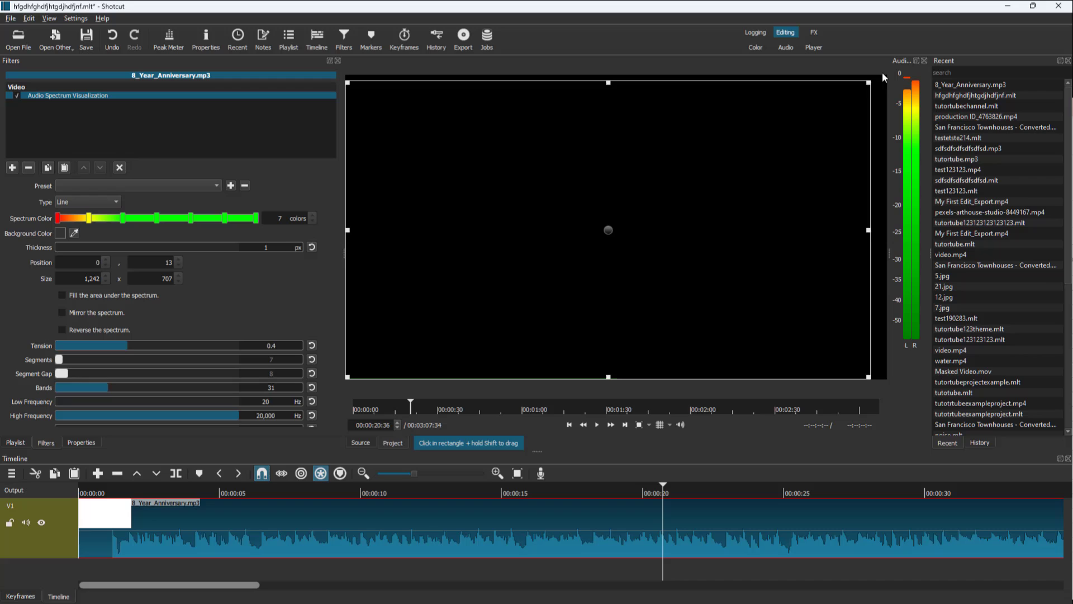
# Step: Set the spectrum line thickness to 10 and preview it
pyautogui.click(598, 425)
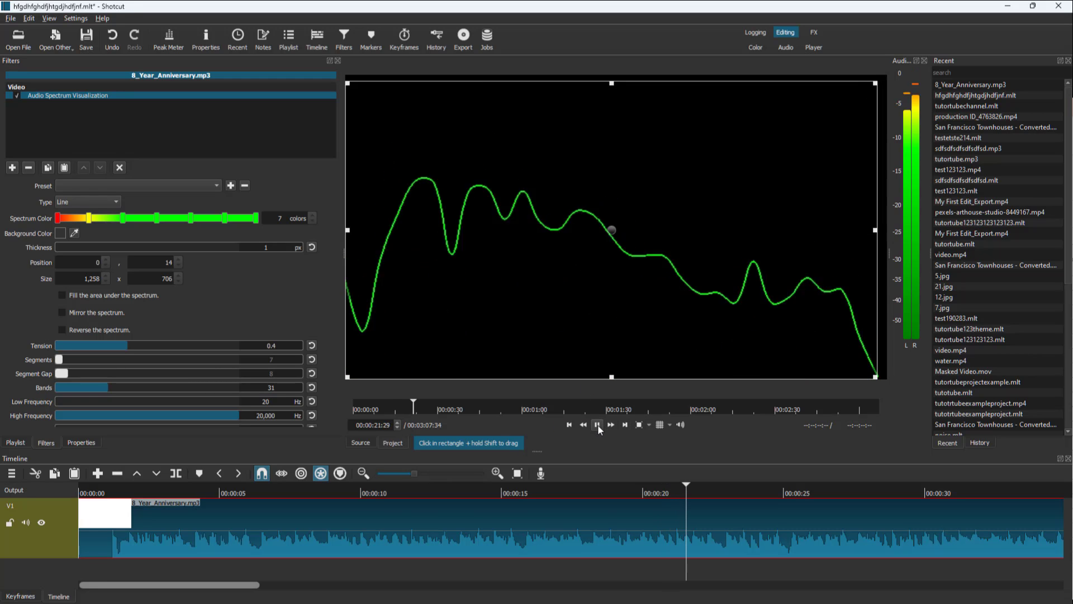
pyautogui.click(599, 424)
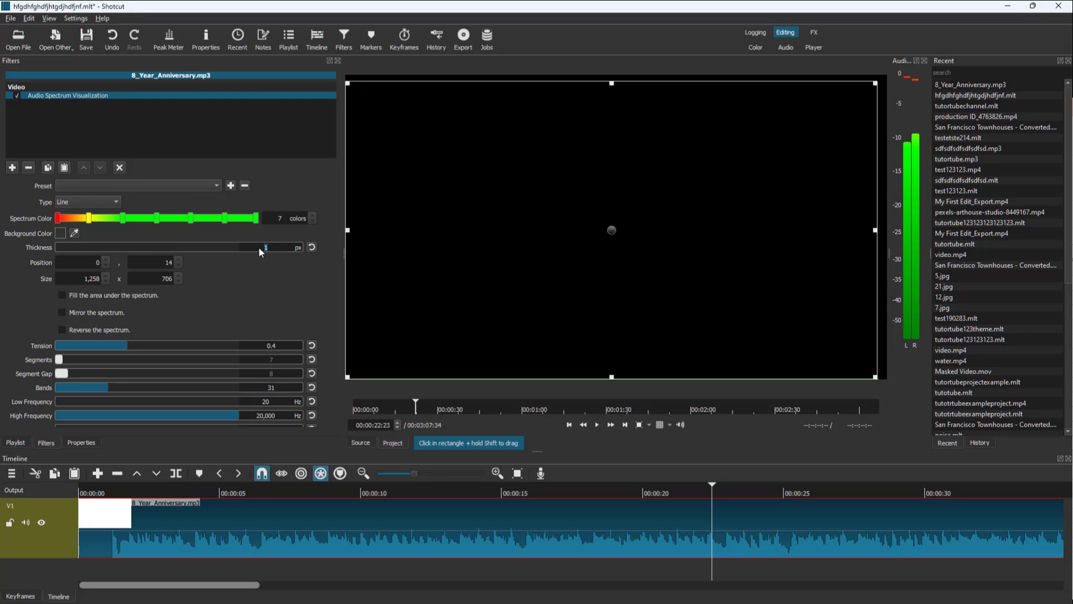
pyautogui.write('10')
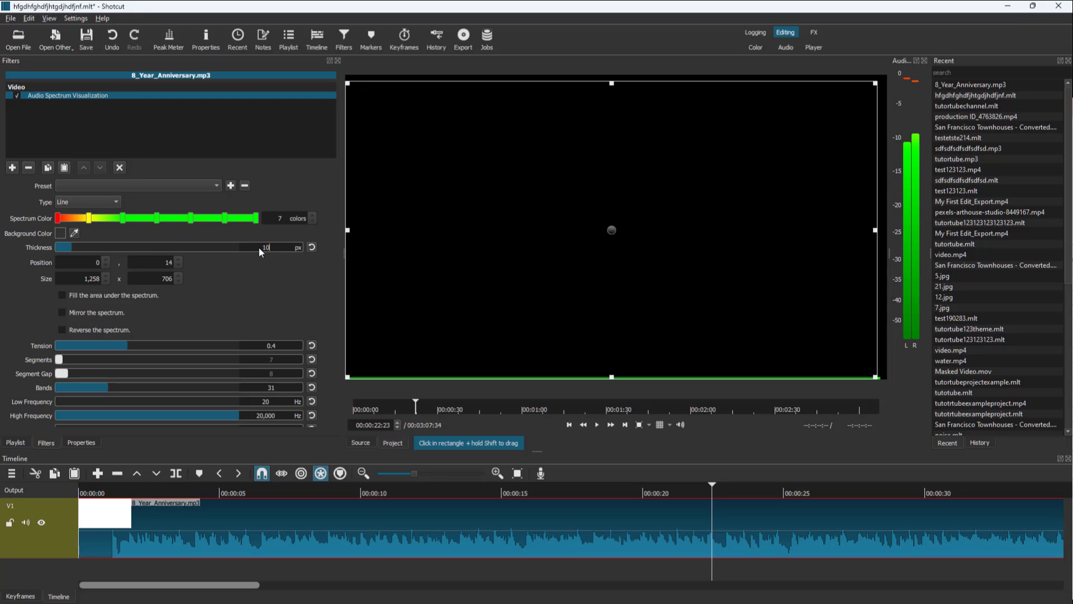
pyautogui.click(597, 425)
pyautogui.click(597, 425)
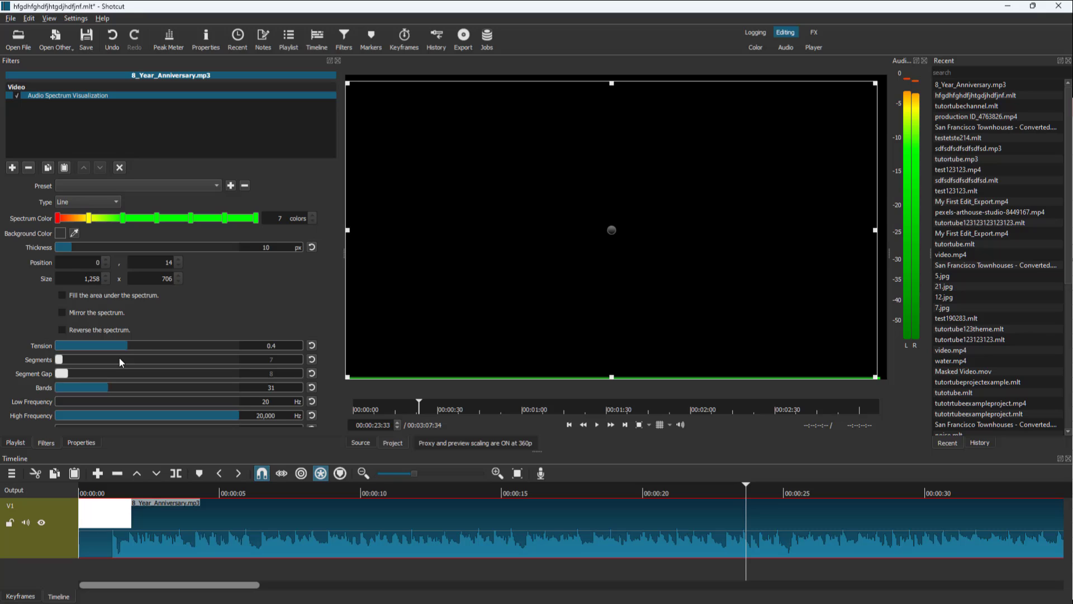
# Step: Set tension 0.9, 68 bands and 16,093 Hz low frequency, then replay from about 9 seconds
pyautogui.scroll(4, 156, 346)
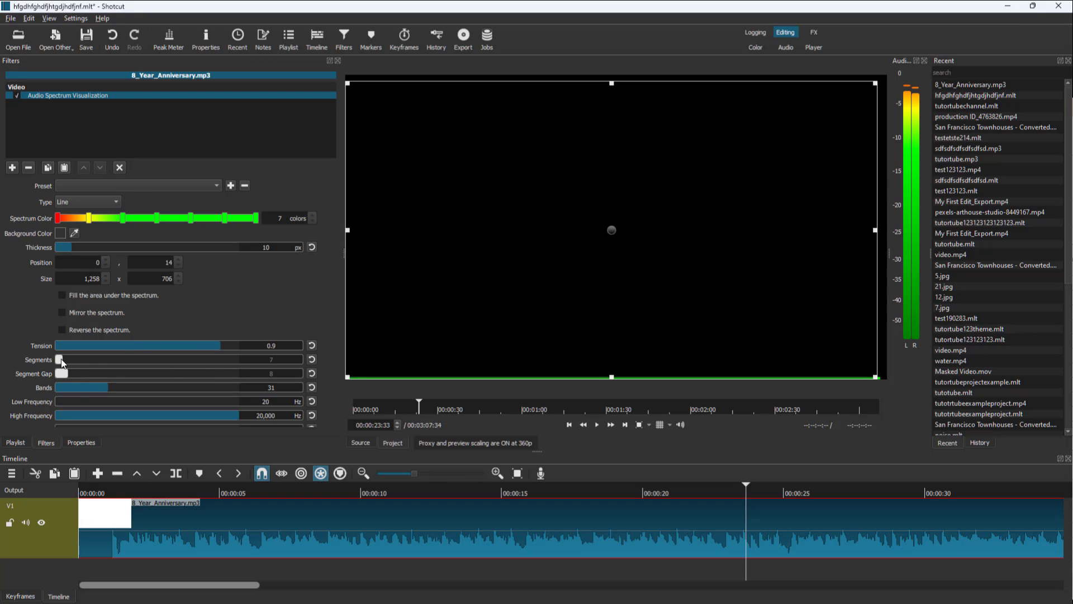
pyautogui.scroll(14, 85, 387)
pyautogui.scroll(10, 171, 401)
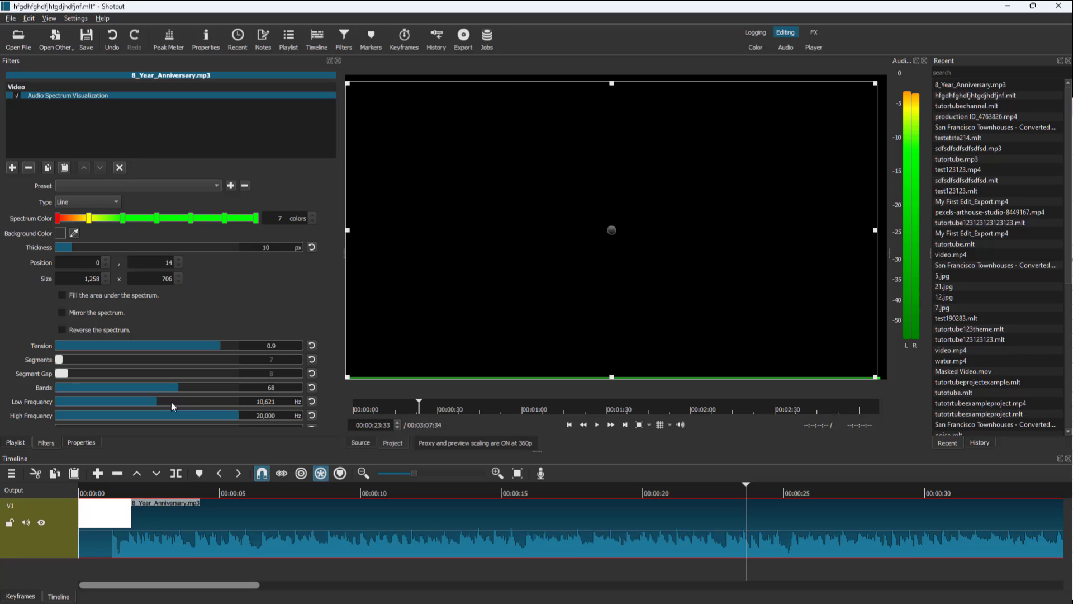
pyautogui.click(352, 493)
pyautogui.click(597, 424)
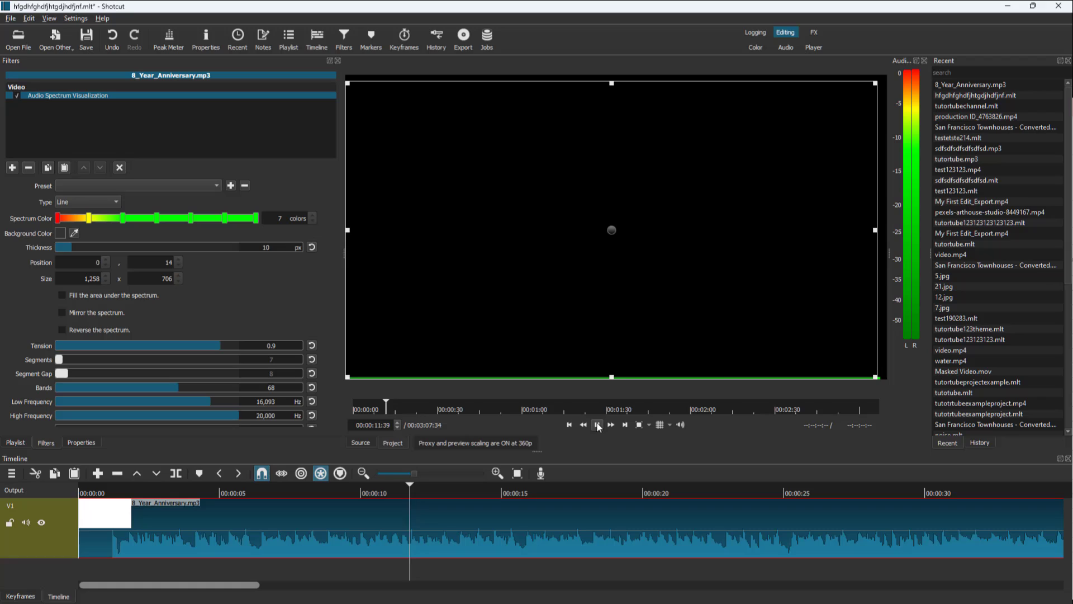
# Step: Try the Bar and Segment spectrum types, settle on Bar, and preview the green bars
pyautogui.click(598, 424)
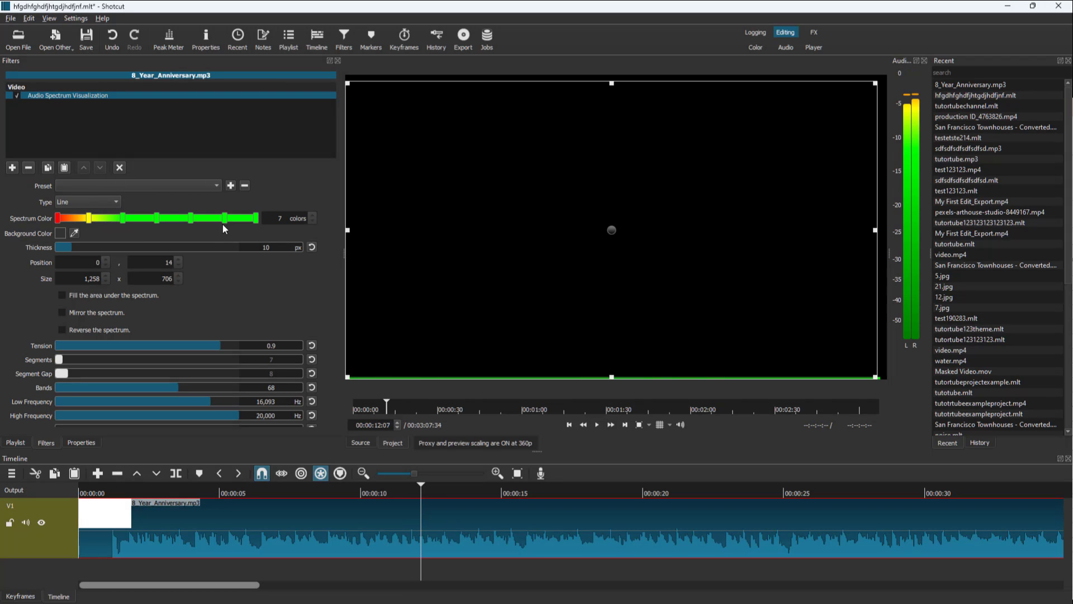
pyautogui.click(108, 203)
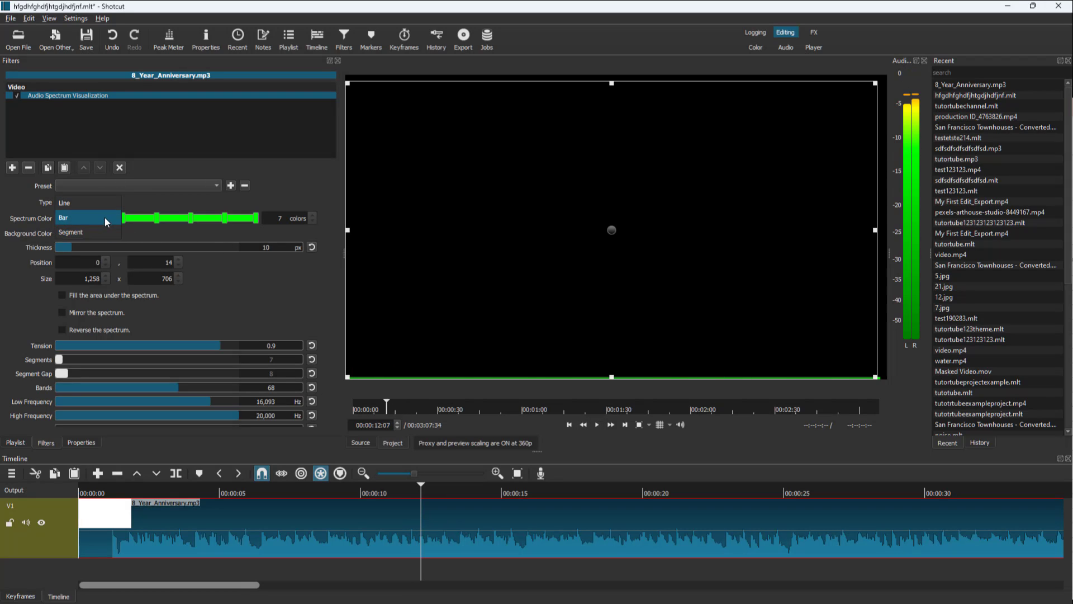
pyautogui.click(105, 216)
pyautogui.click(97, 210)
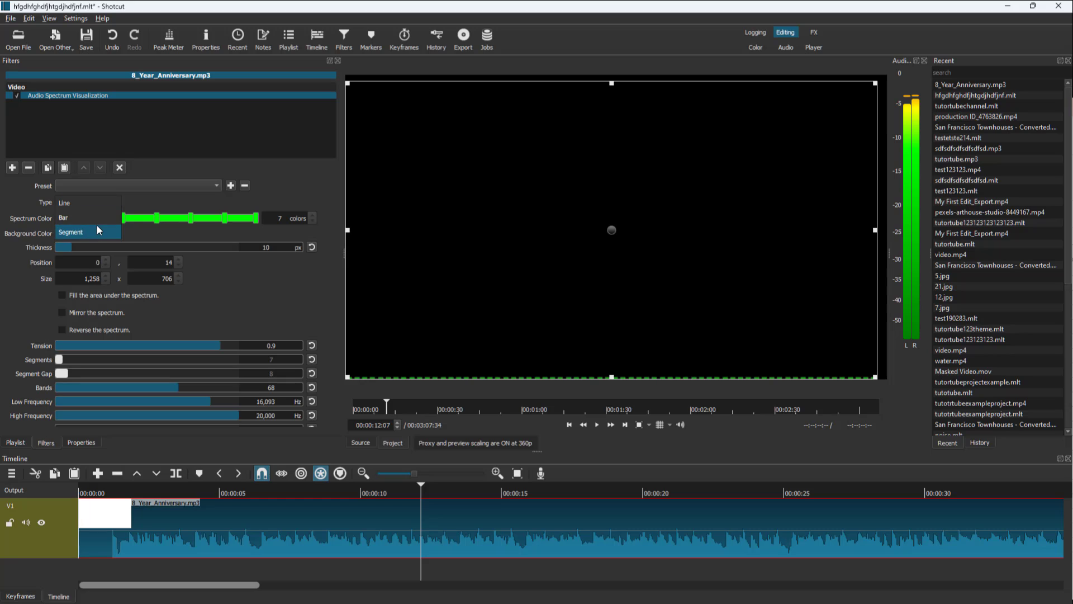
pyautogui.click(97, 230)
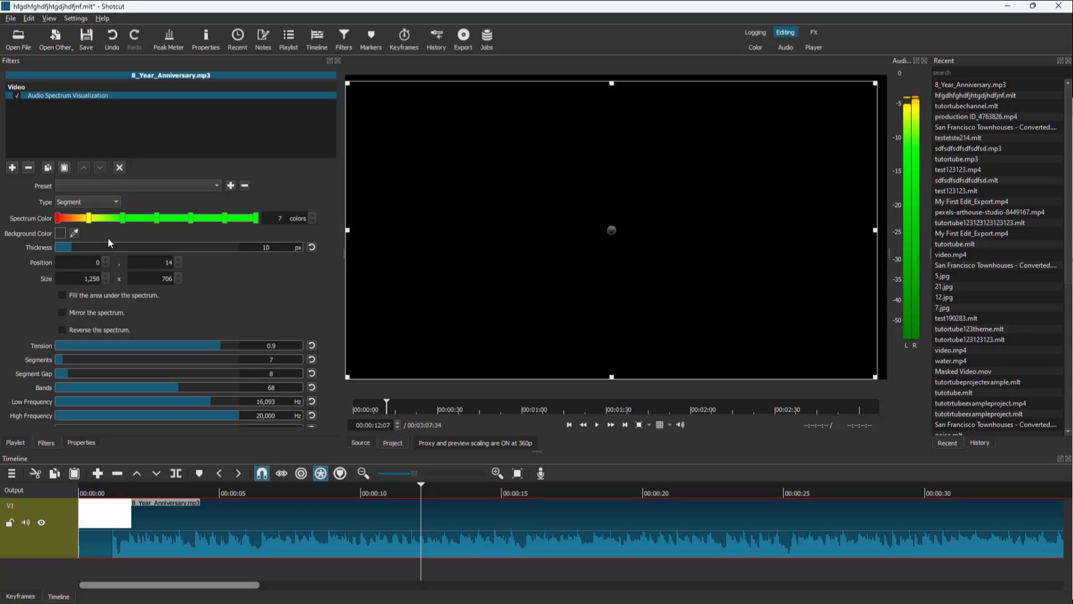
pyautogui.click(597, 425)
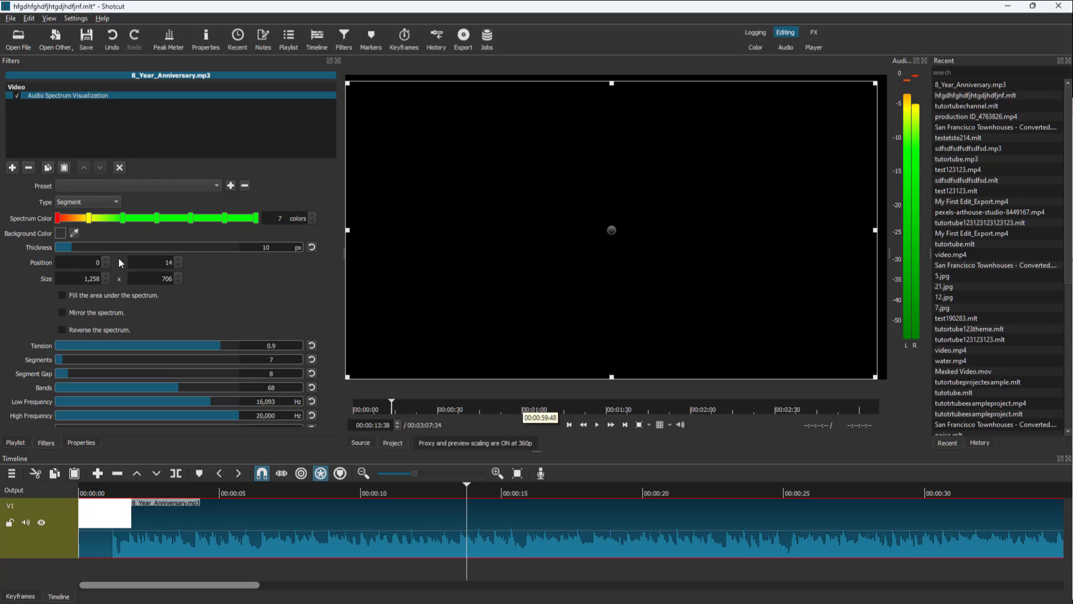
pyautogui.click(92, 200)
pyautogui.click(92, 223)
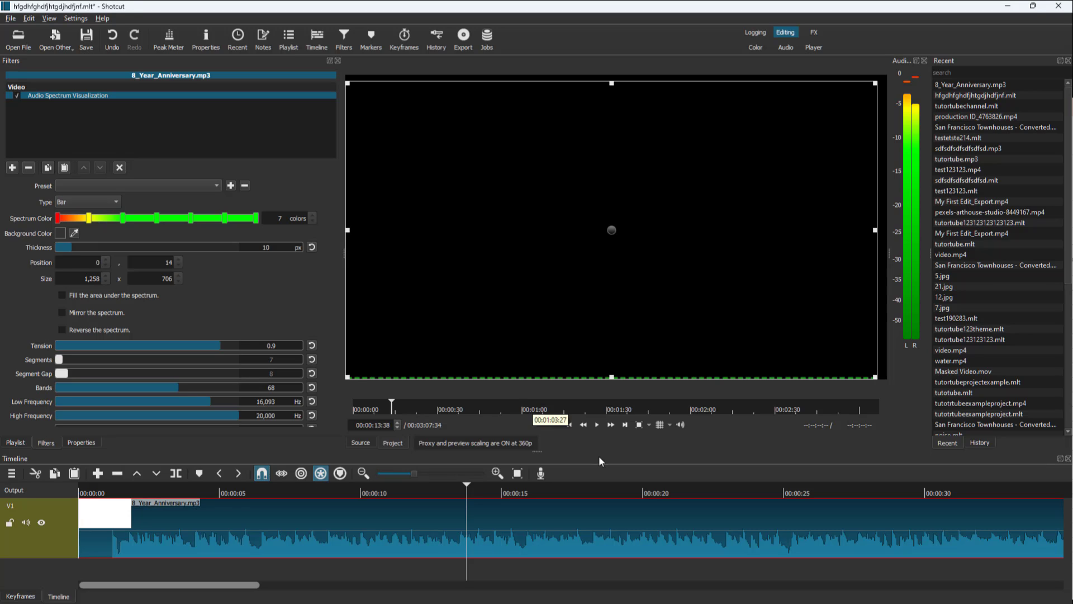
pyautogui.click(597, 425)
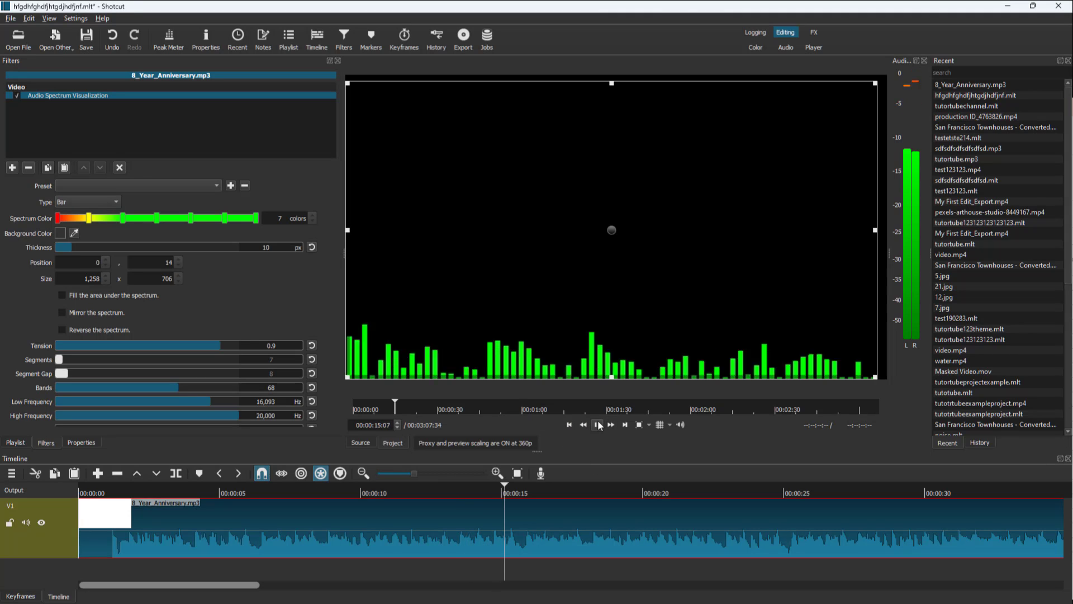
pyautogui.click(598, 425)
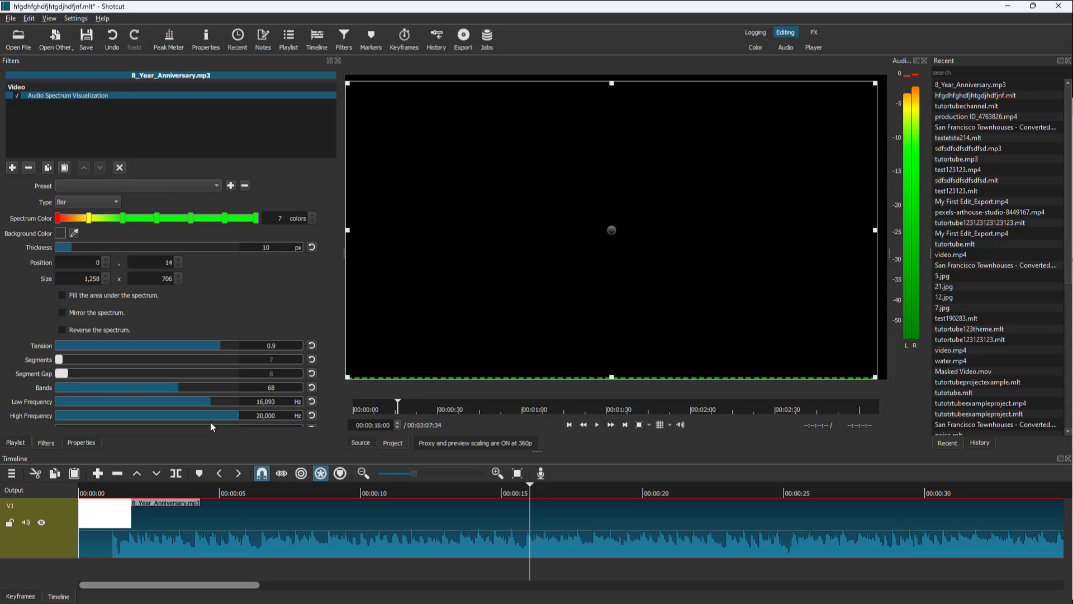
# Step: Set 43 bands with a 5,549–12,248 Hz range, then play past 18 seconds to check
pyautogui.click(98, 387)
pyautogui.click(109, 402)
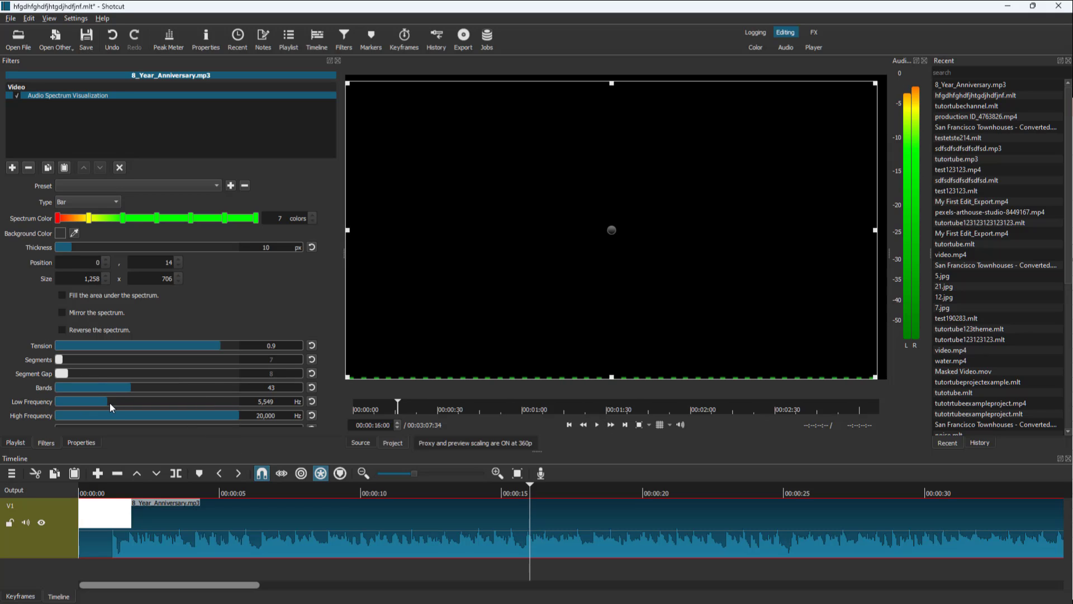
pyautogui.click(162, 415)
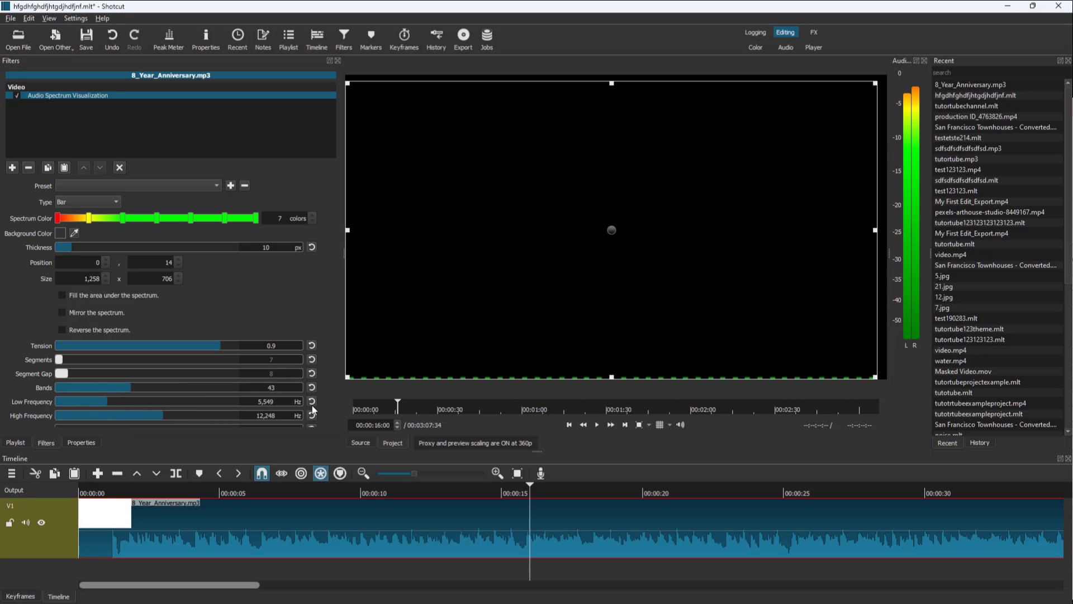
pyautogui.click(597, 425)
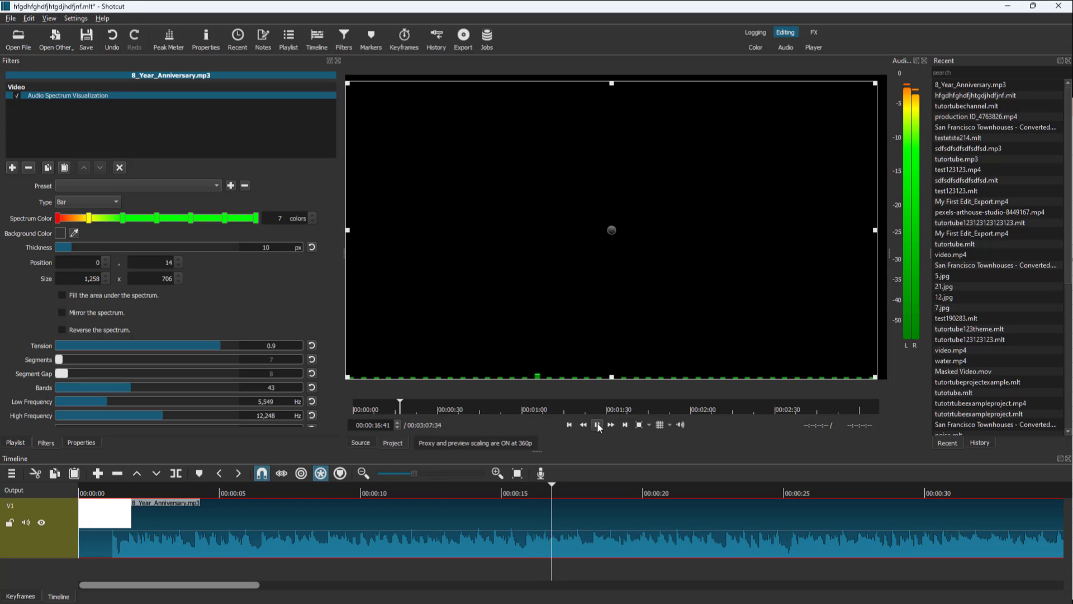
pyautogui.click(597, 424)
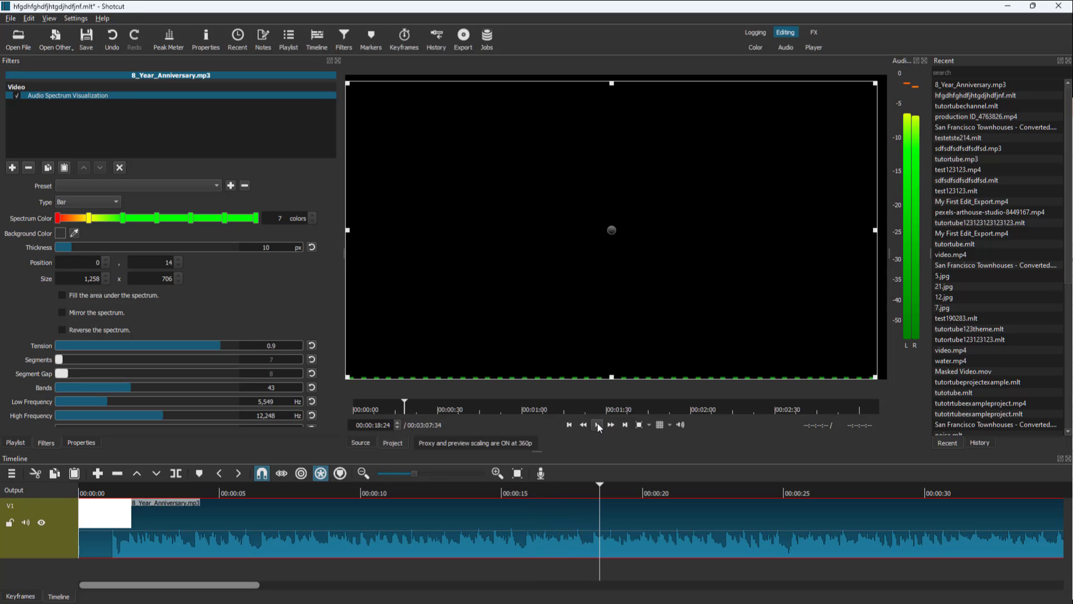